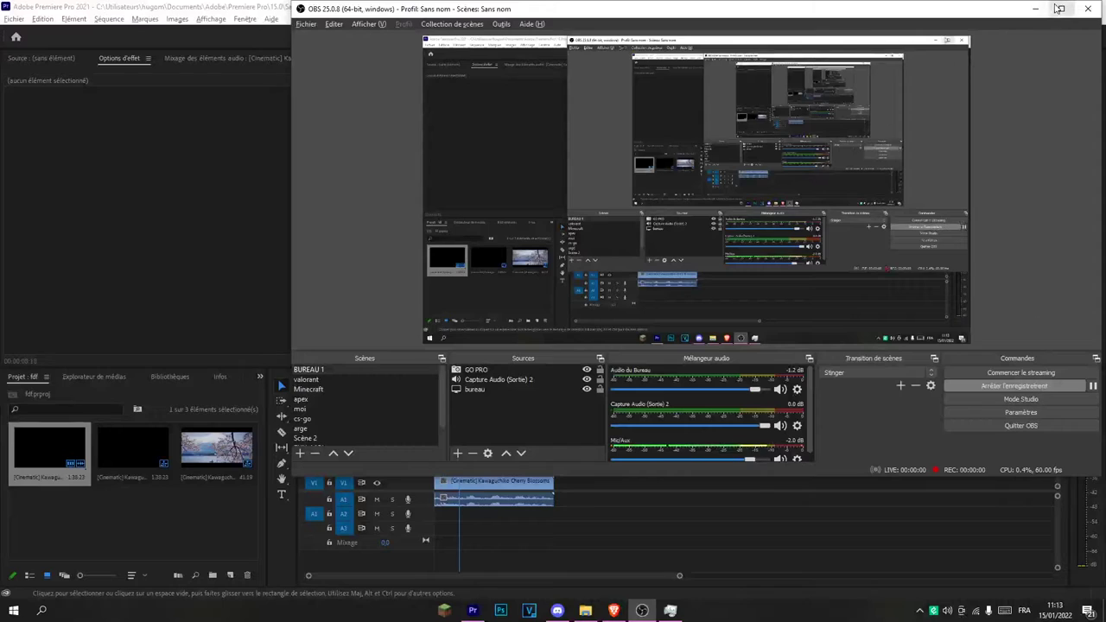
# Step: Minimize the OBS recorder window to reveal the cherry blossom project in Premiere Pro
pyautogui.click(1036, 9)
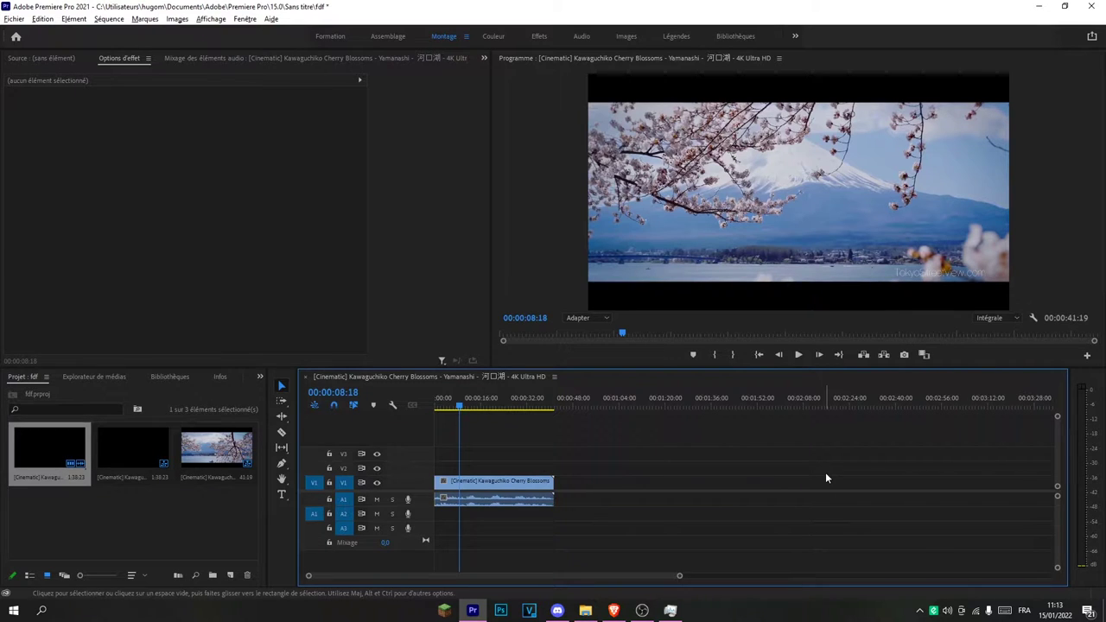
# Step: Look over the Kawaguchiko cherry blossom video's title on YouTube, selecting the word 河口湖
pyautogui.click(614, 610)
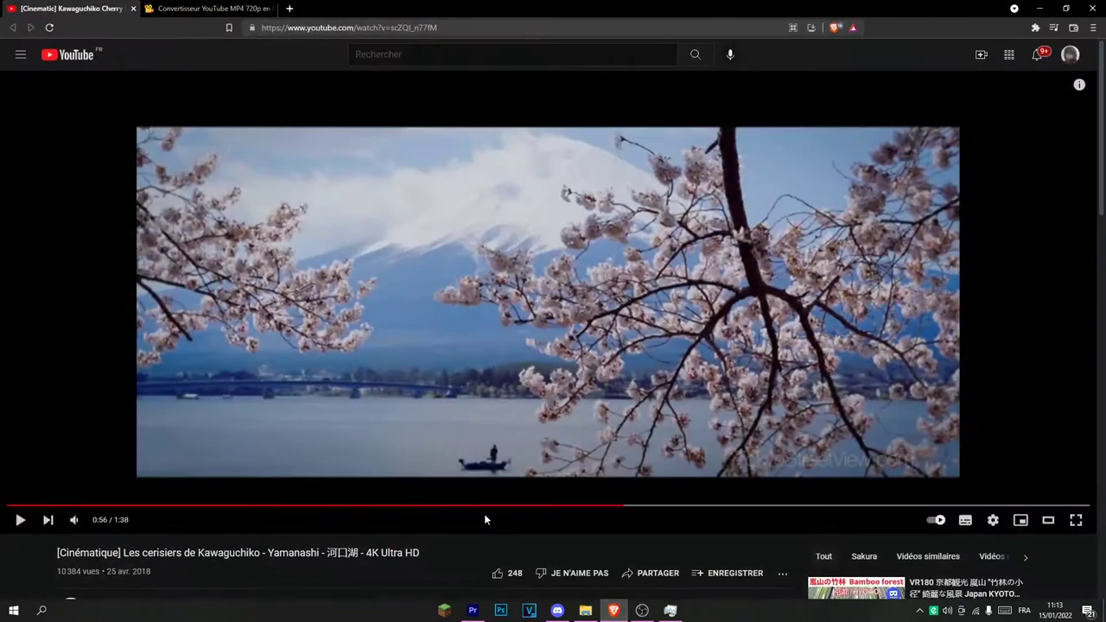
pyautogui.scroll(-1, 423, 584)
pyautogui.moveTo(55, 437); pyautogui.dragTo(274, 447)
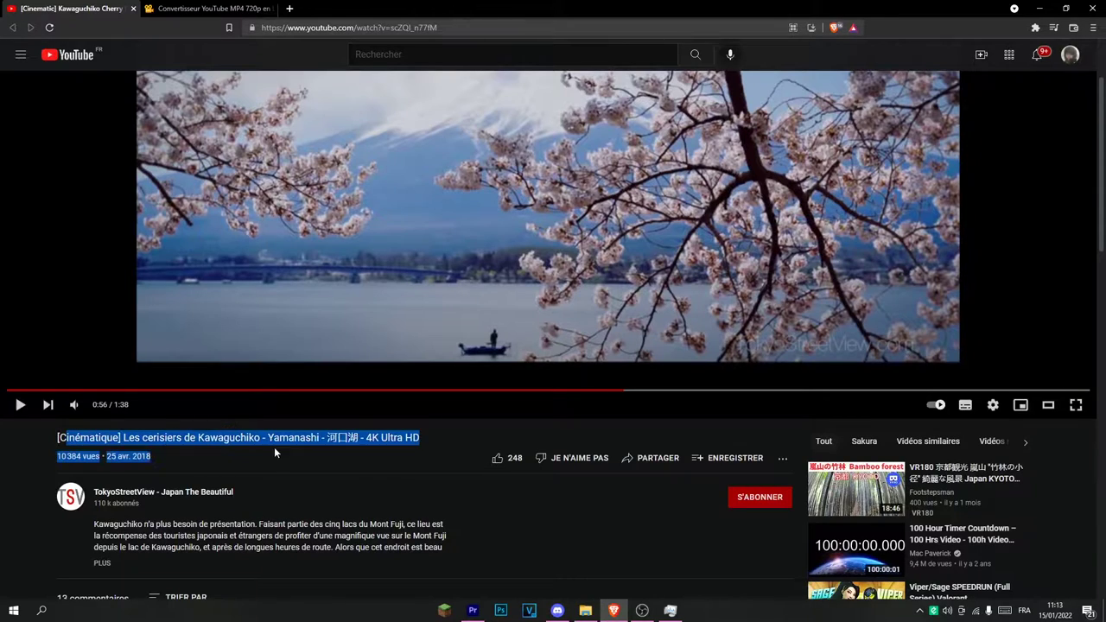
pyautogui.click(311, 459)
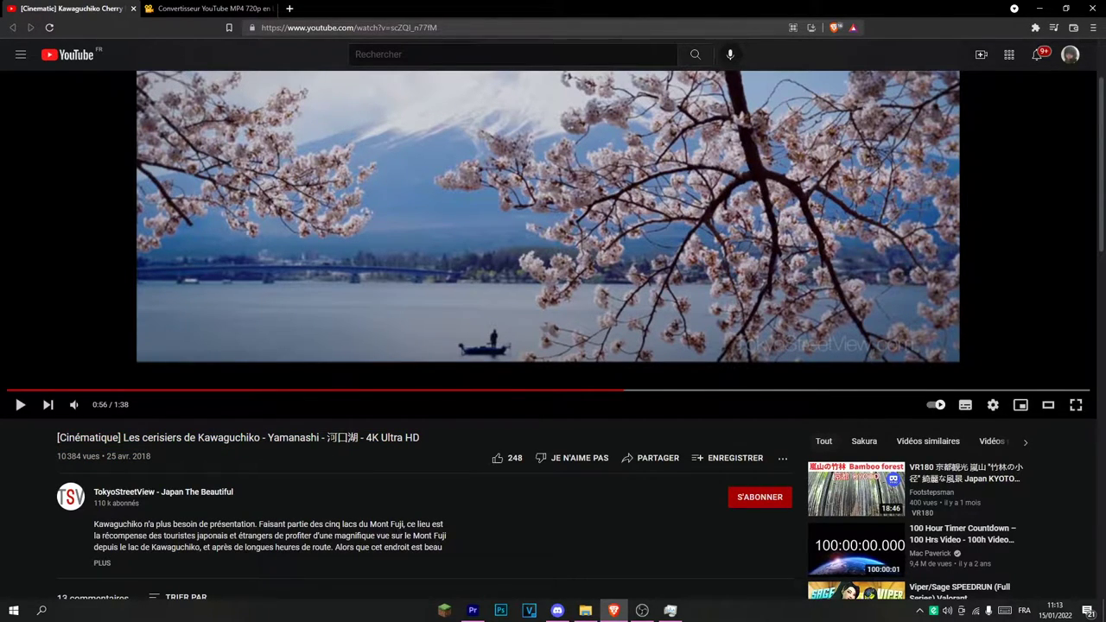
pyautogui.doubleClick(346, 438)
pyautogui.click(346, 438)
# Step: Go back to the Premiere Pro edit and play the sequence
pyautogui.scroll(1, 545, 419)
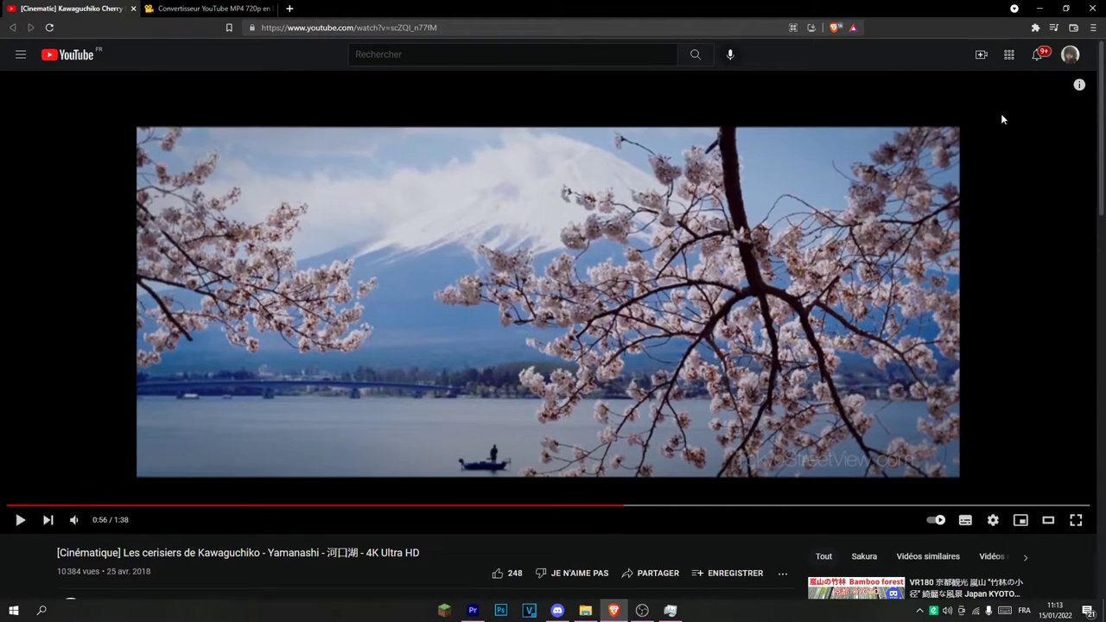
pyautogui.click(1040, 8)
pyautogui.click(798, 355)
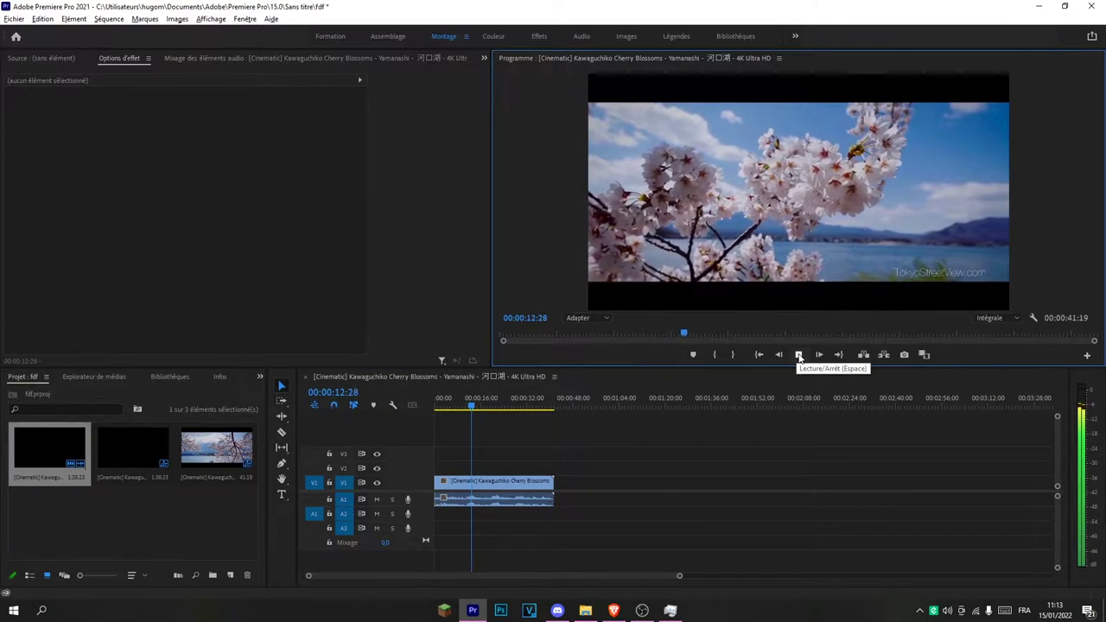
# Step: Stop playback, load the V1 cherry blossom clip's motion settings, and park the playhead at 00:00:07:12
pyautogui.click(799, 355)
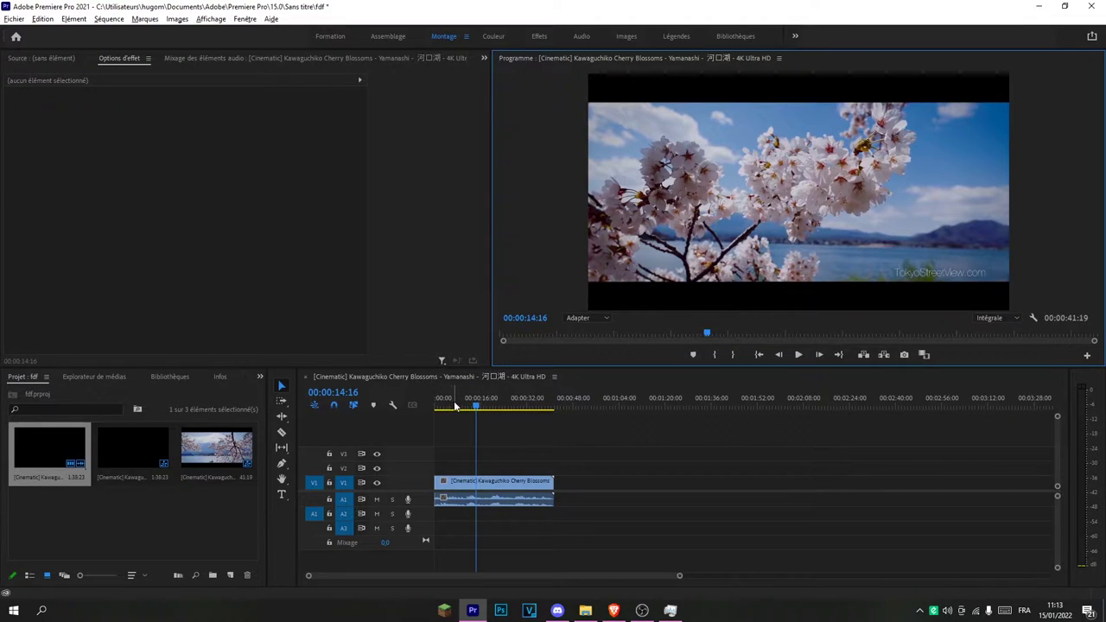
pyautogui.click(466, 404)
pyautogui.scroll(2, 466, 516)
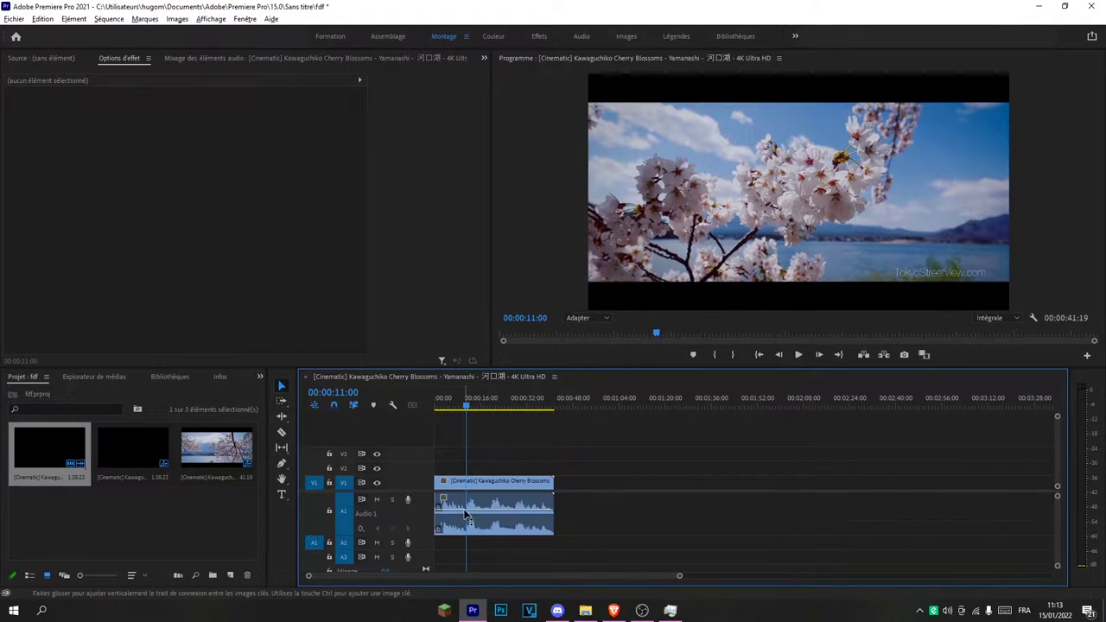
pyautogui.click(466, 518)
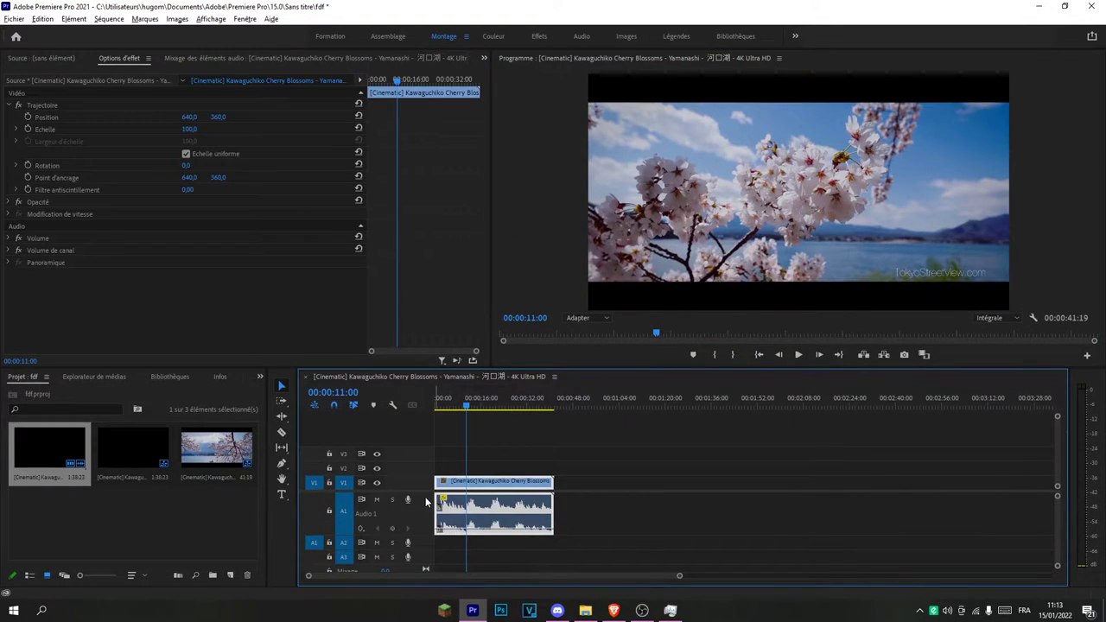
pyautogui.scroll(-2, 426, 502)
pyautogui.click(458, 399)
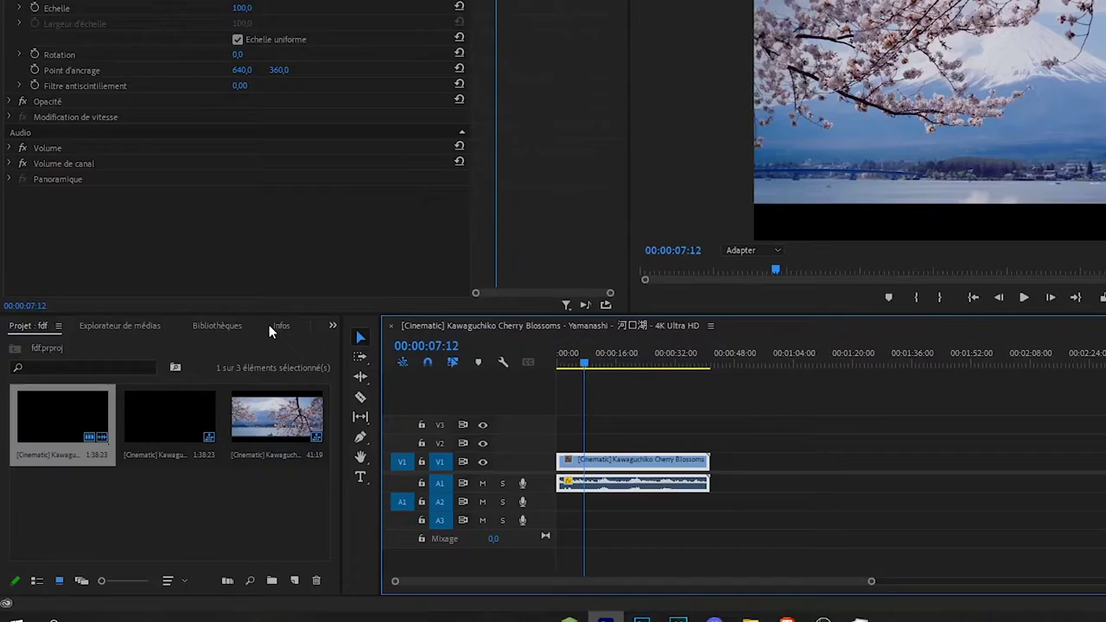
# Step: Search the Effects panel for 'stab' to reveal Effets vidéo > Déformation > Stabilisation
pyautogui.click(170, 376)
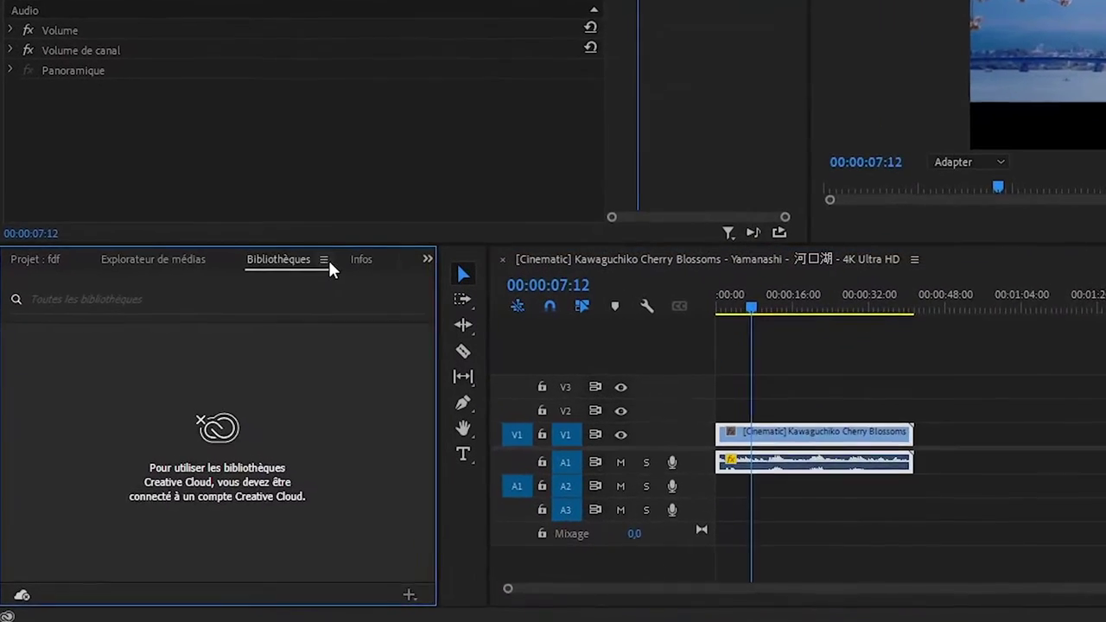
pyautogui.click(219, 376)
pyautogui.click(475, 191)
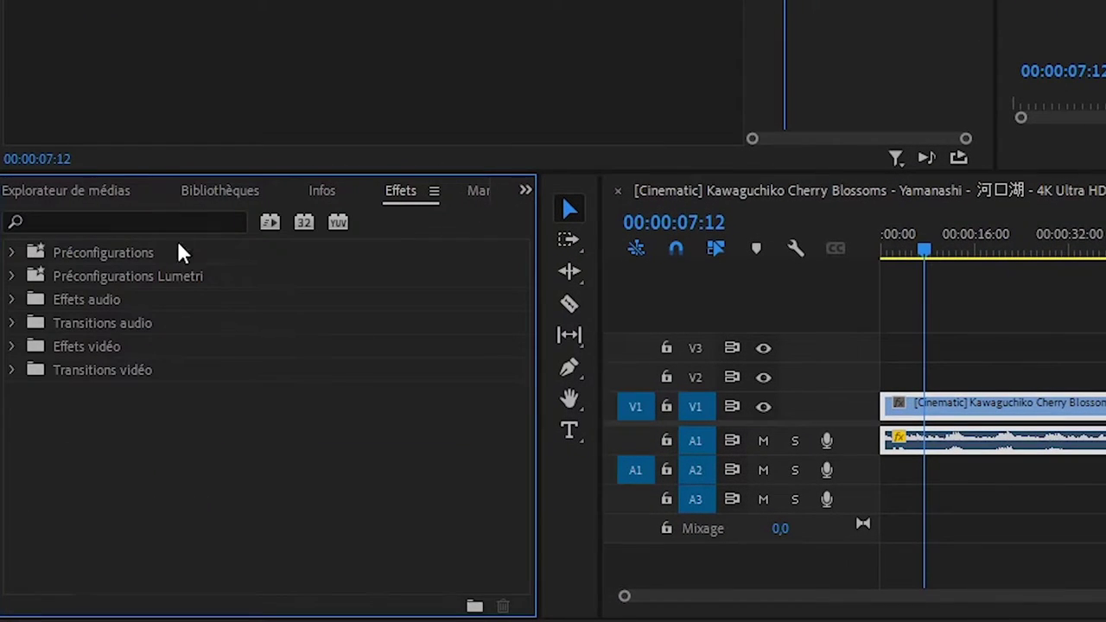
pyautogui.click(127, 221)
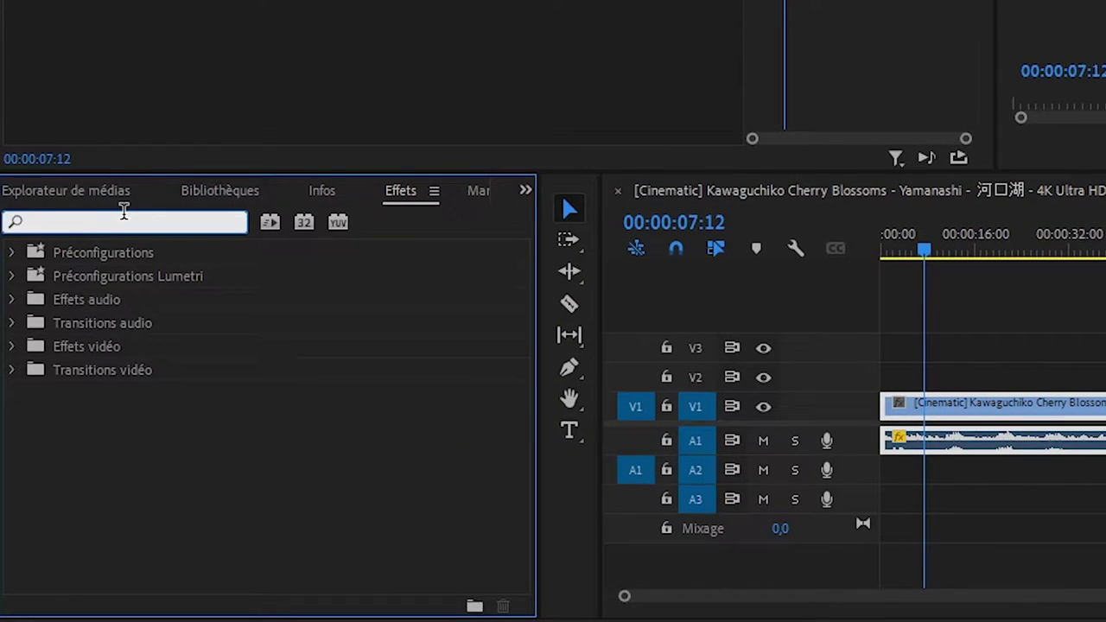
pyautogui.write('stab')
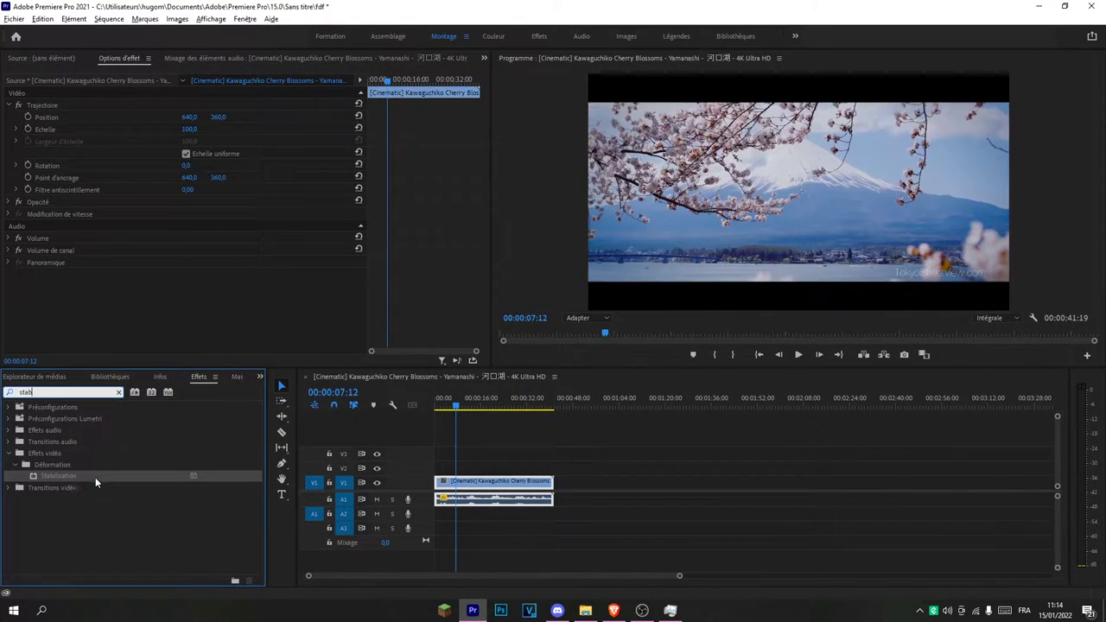
# Step: Drop Stabilisation onto the V1 clip and let analysis finish (50% smoothing, 119.2% auto scale)
pyautogui.moveTo(80, 477); pyautogui.dragTo(474, 486)
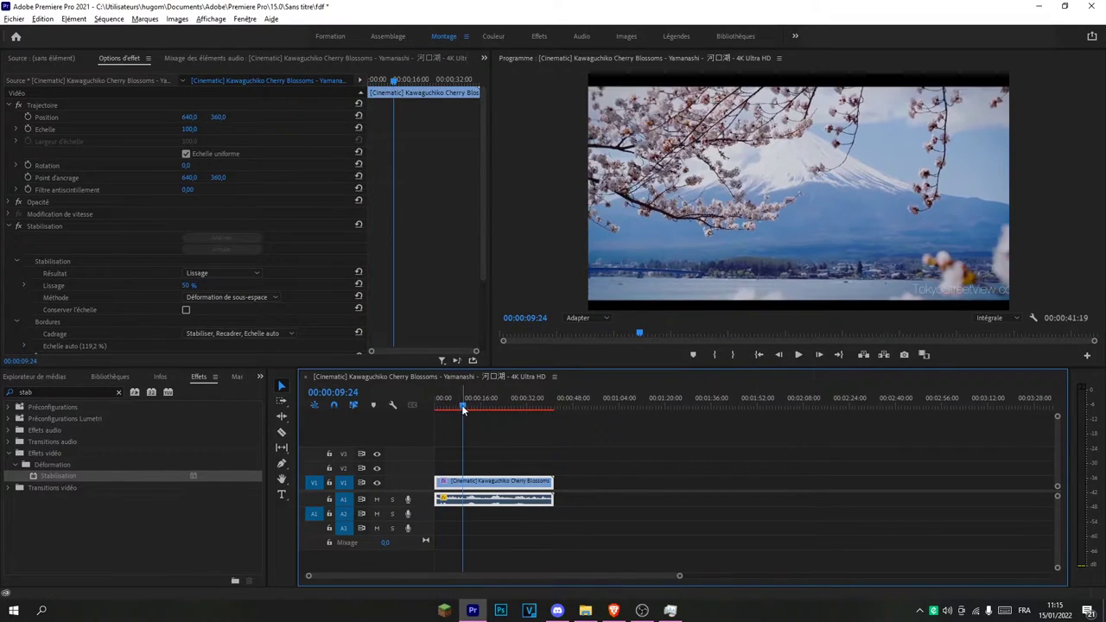
# Step: Preview the stabilised clip from 00:00:04:00, stopping playback at 00:00:16:07
pyautogui.click(448, 406)
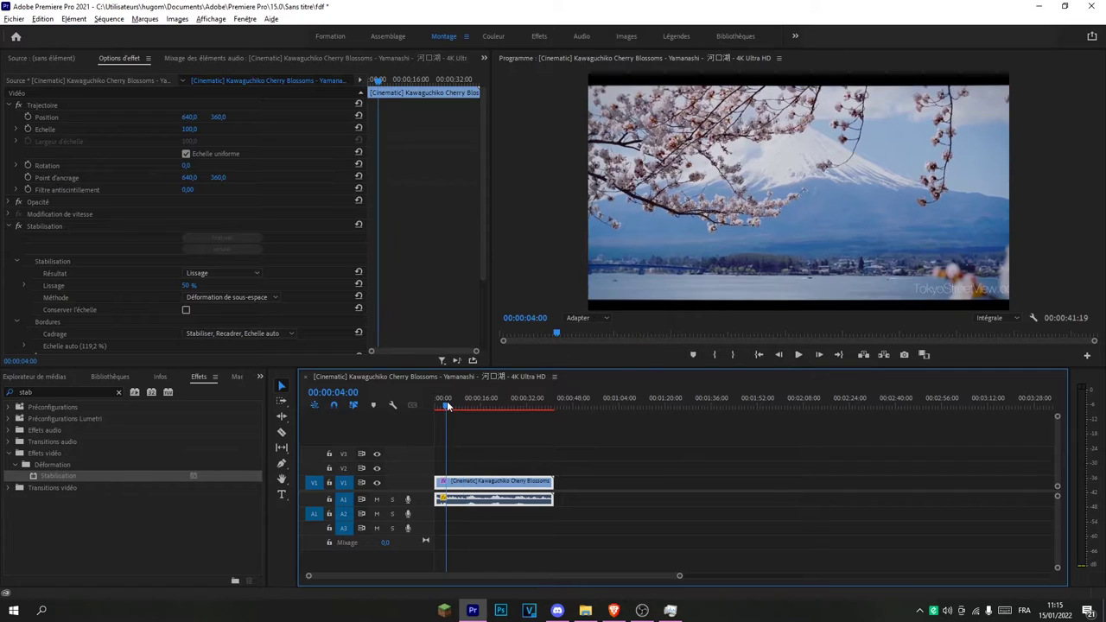
pyautogui.doubleClick(418, 501)
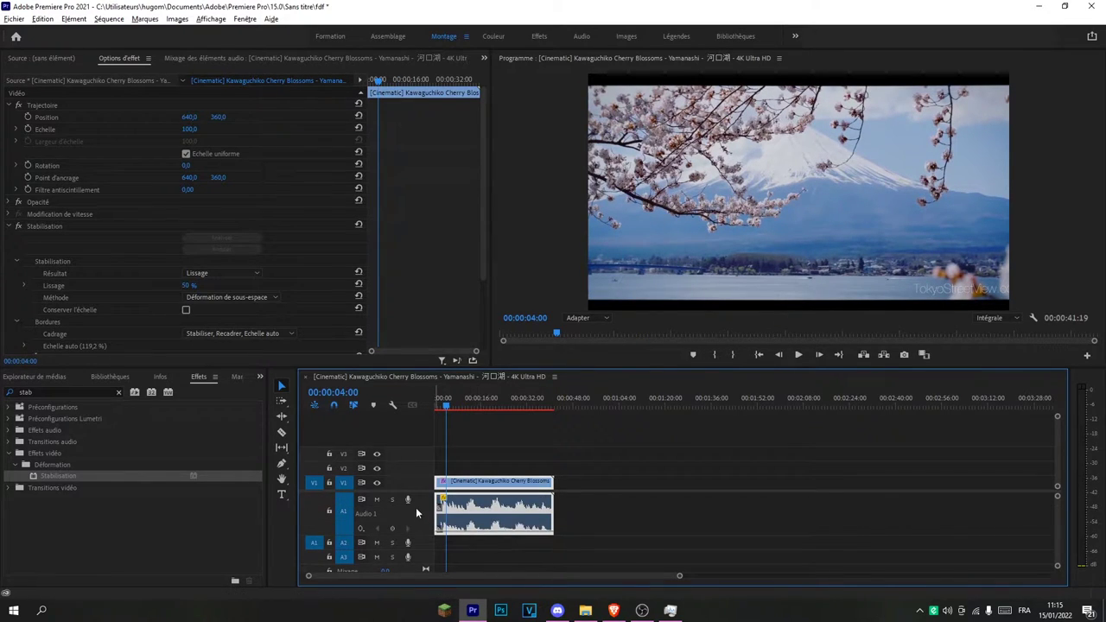
pyautogui.doubleClick(417, 508)
pyautogui.click(796, 356)
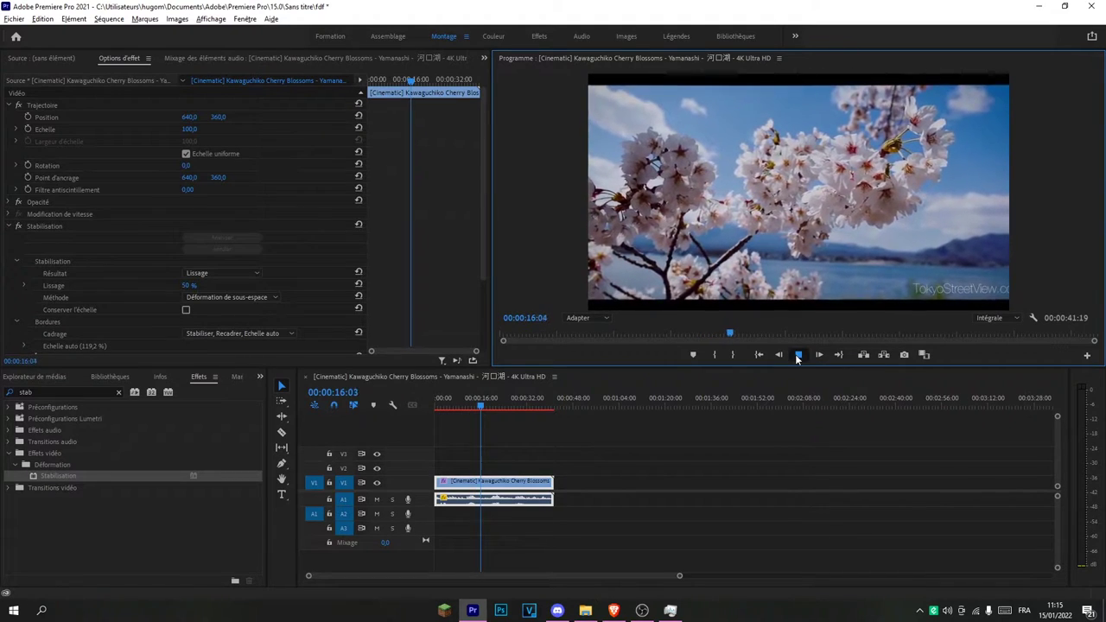
pyautogui.click(797, 356)
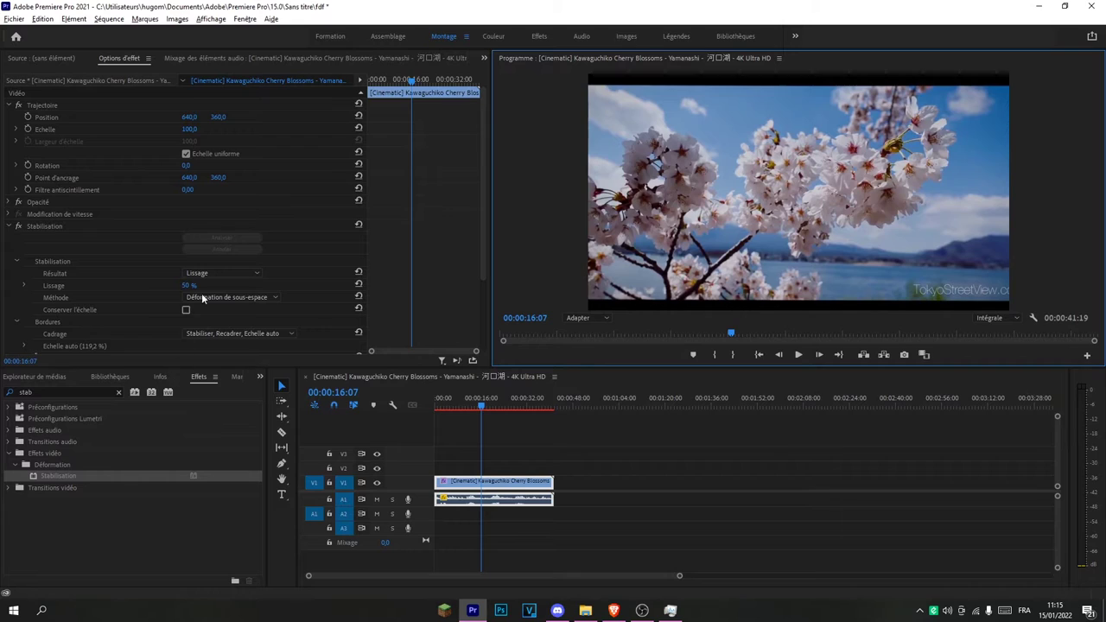
pyautogui.click(244, 18)
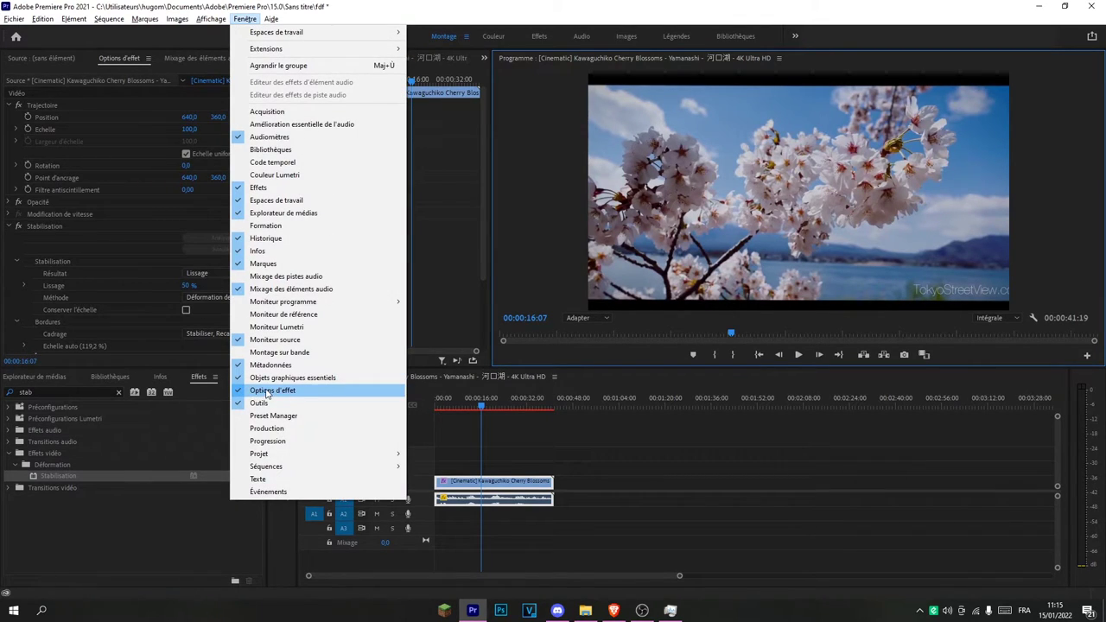
# Step: Set the Stabilisation Résultat to Aucune animation, then play the sequence from 00:00:04:00
pyautogui.click(267, 392)
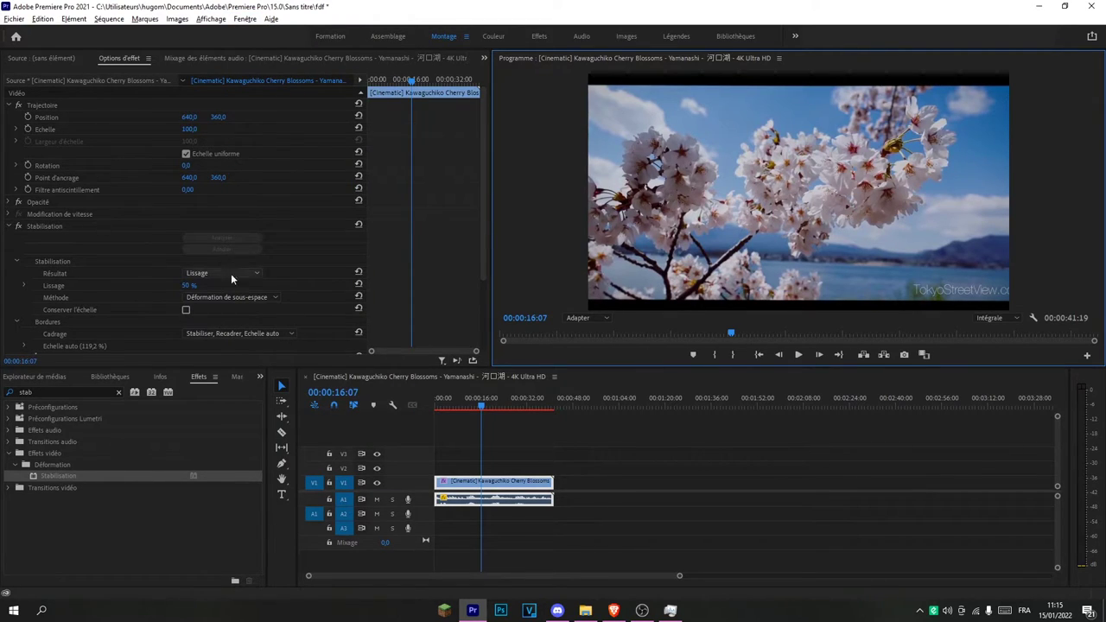
pyautogui.click(110, 61)
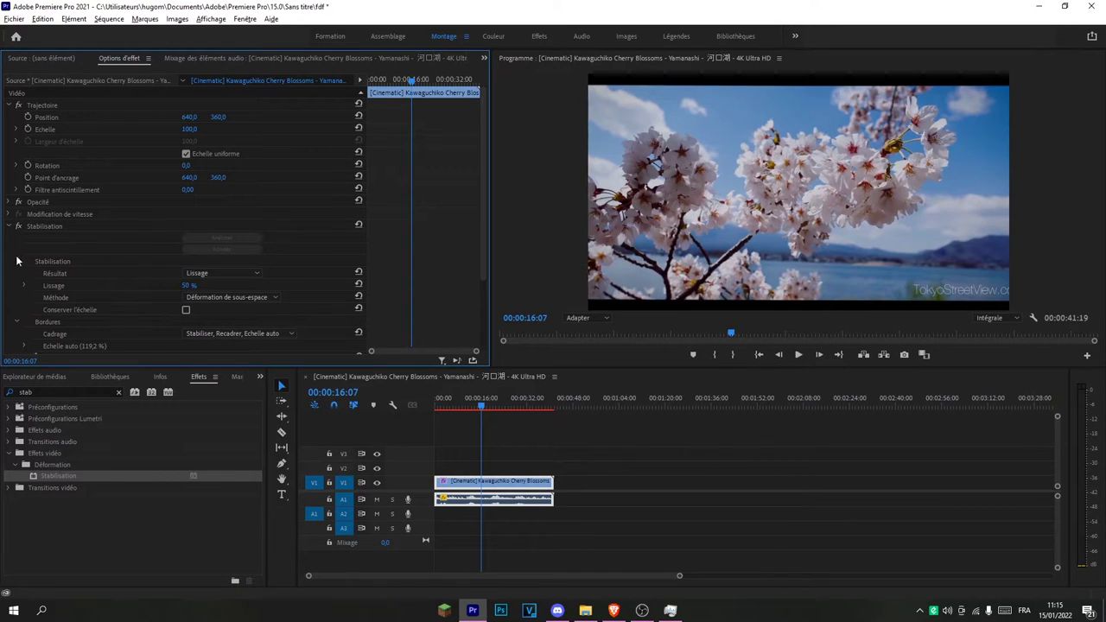
pyautogui.scroll(-2, 83, 227)
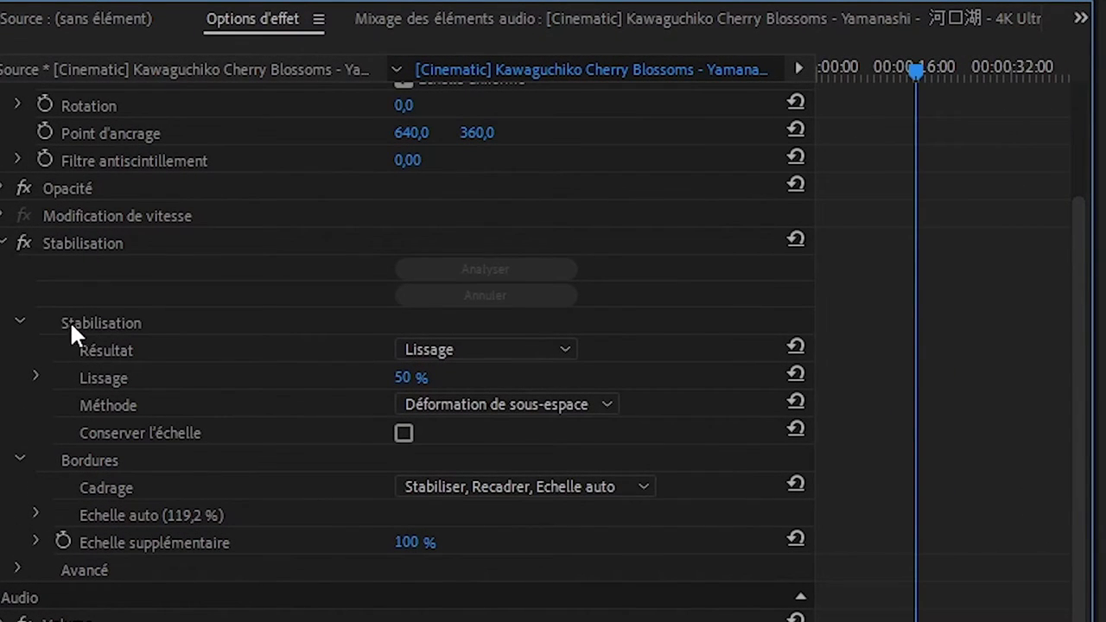
pyautogui.click(452, 344)
pyautogui.click(487, 403)
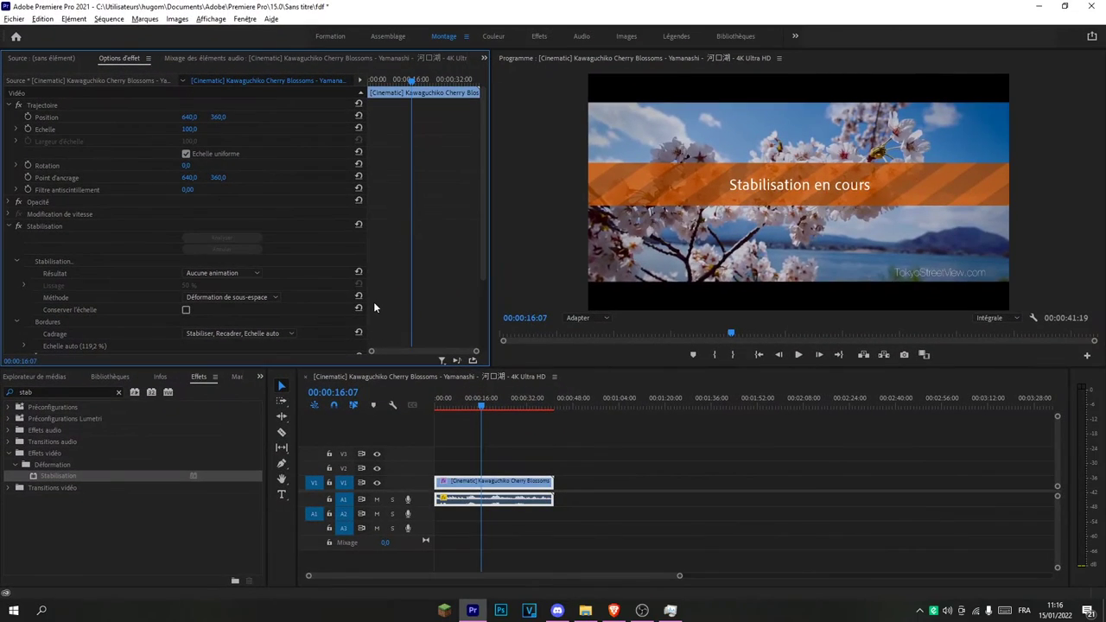
pyautogui.click(445, 404)
pyautogui.click(796, 356)
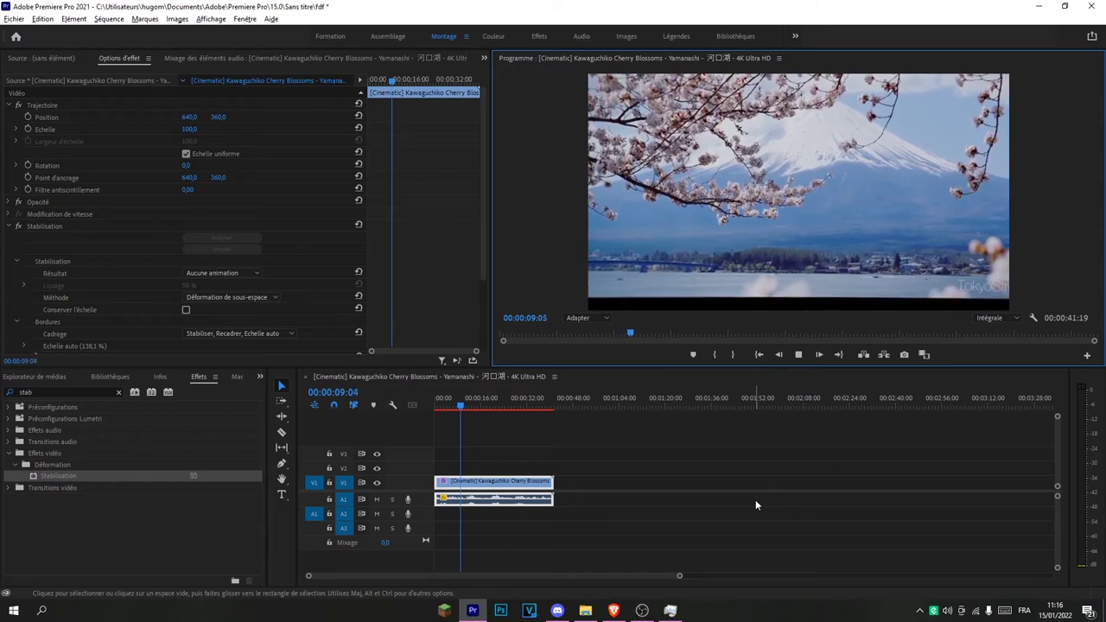
# Step: Stop the Aucune animation preview at 00:00:08:18 and deselect the clip on the timeline
pyautogui.click(460, 401)
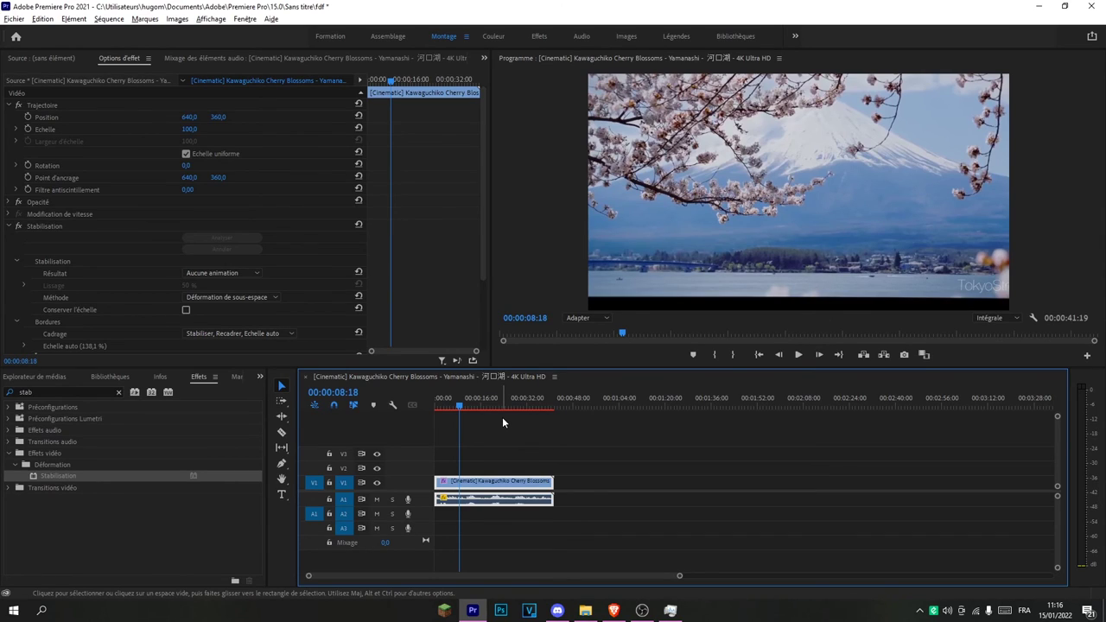
pyautogui.click(502, 417)
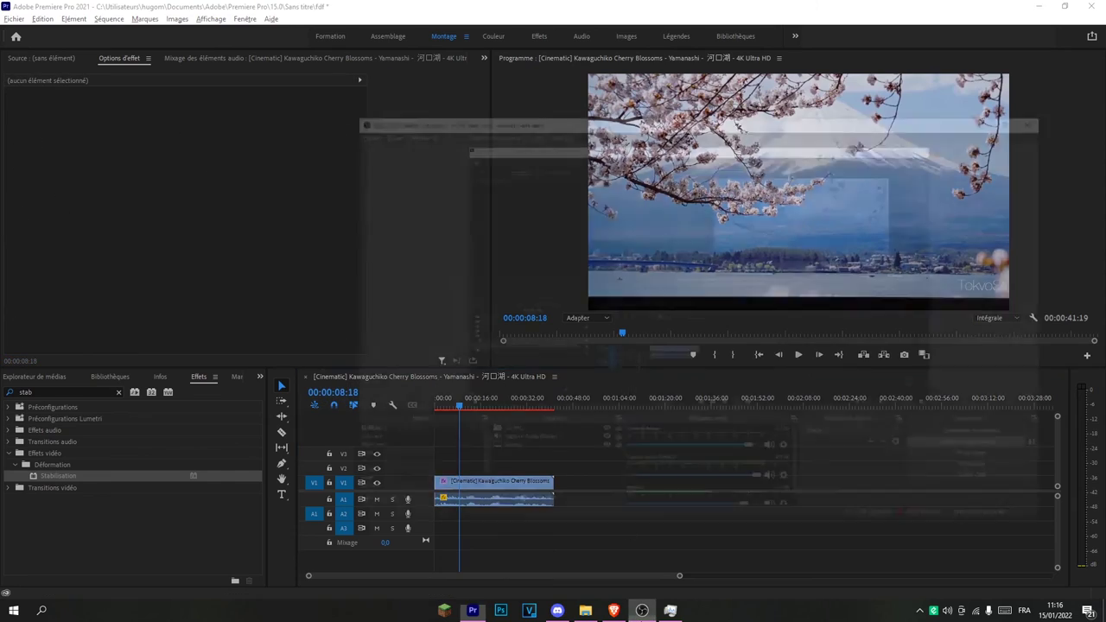